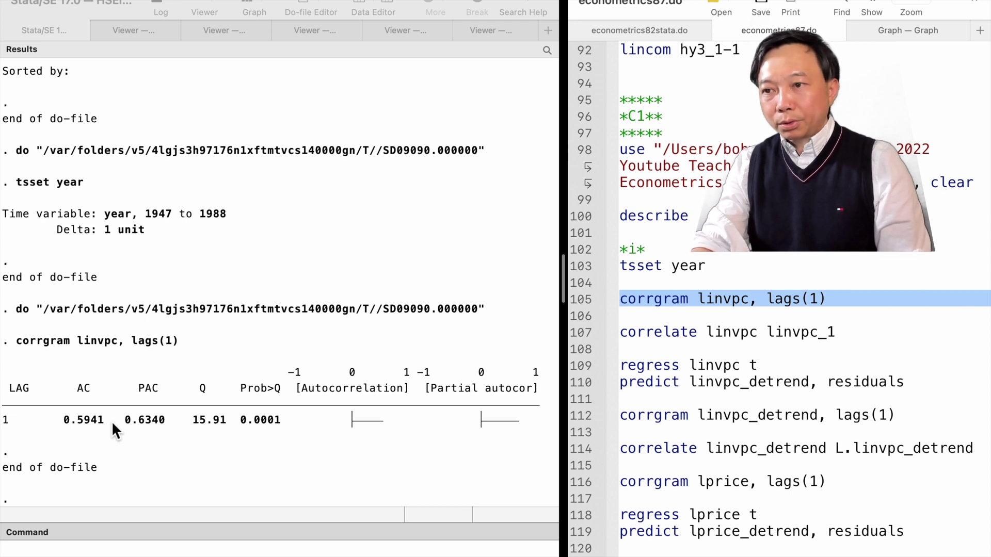
Run line 107 correlating linvpc with its lag linvpc_1, giving 0.6391 over 41 observations.
{"action": "left_click", "coordinate": [582, 332]}
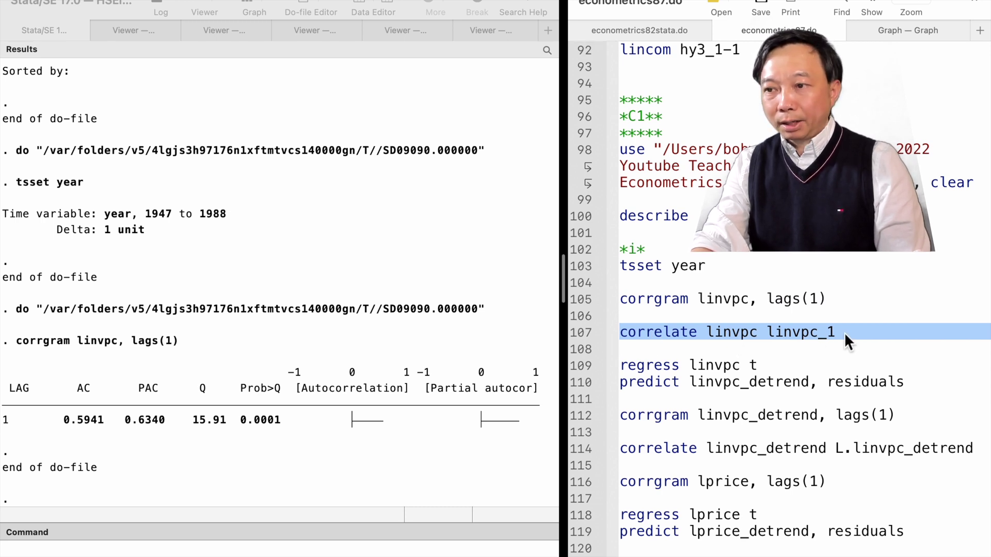
{"action": "key", "text": "super+shift+d"}
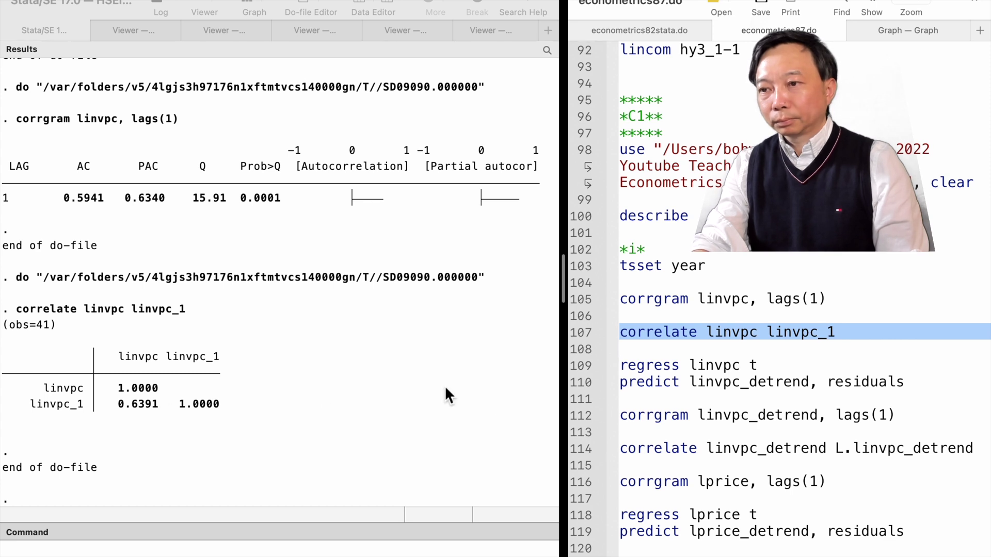
{"action": "left_click", "coordinate": [579, 368]}
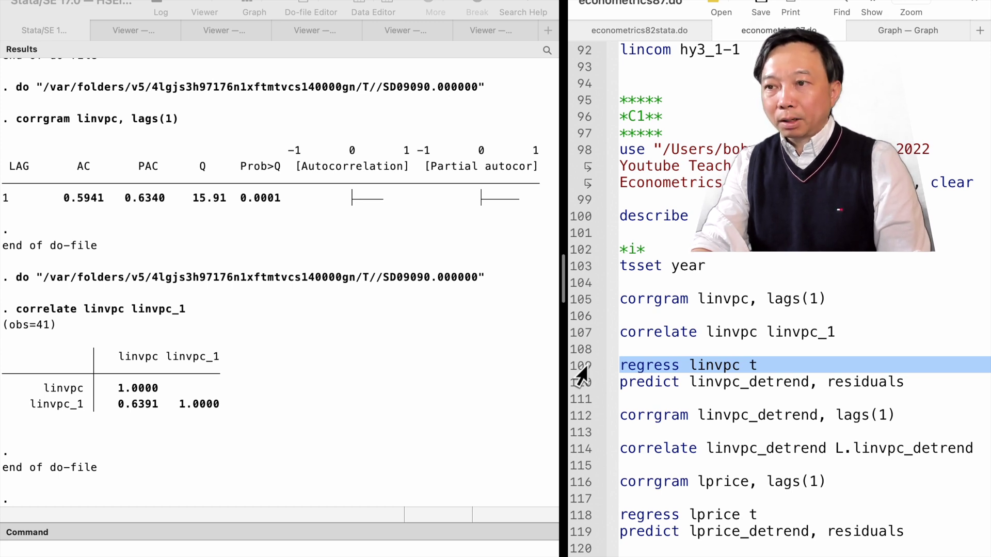
Regress linvpc on the trend t and save the residuals as linvpc_detrend.
{"action": "key", "text": "super+shift+d"}
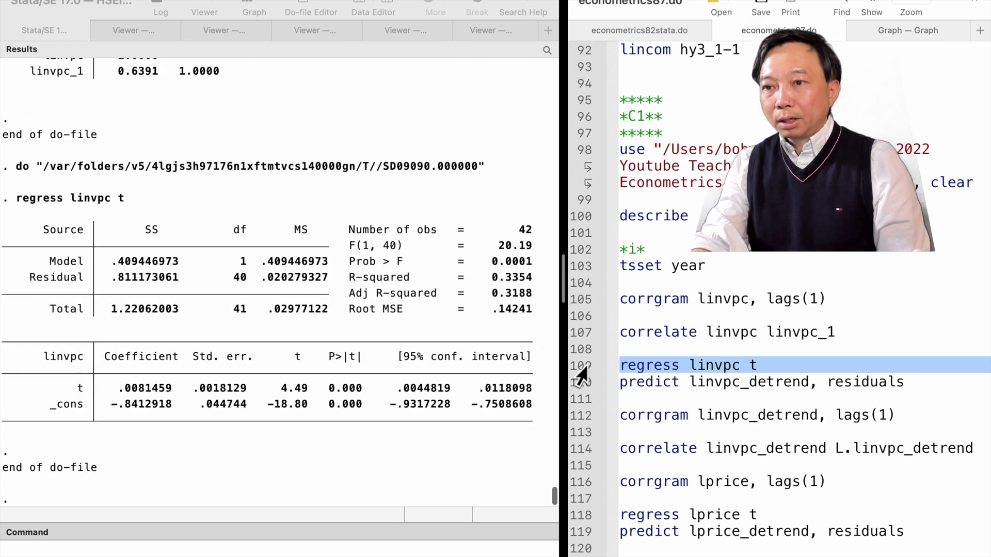
{"action": "left_click", "coordinate": [580, 385]}
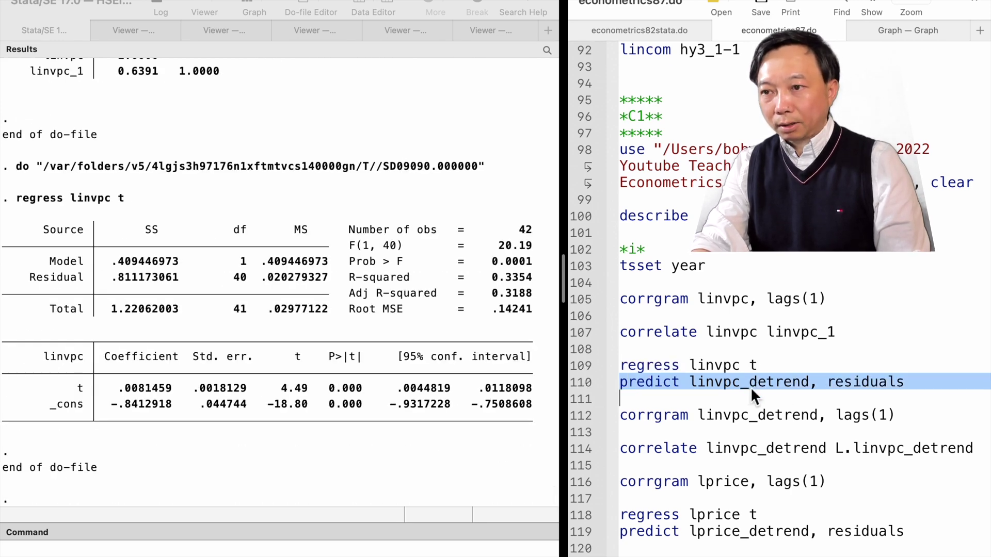
{"action": "key", "text": "super+shift+d"}
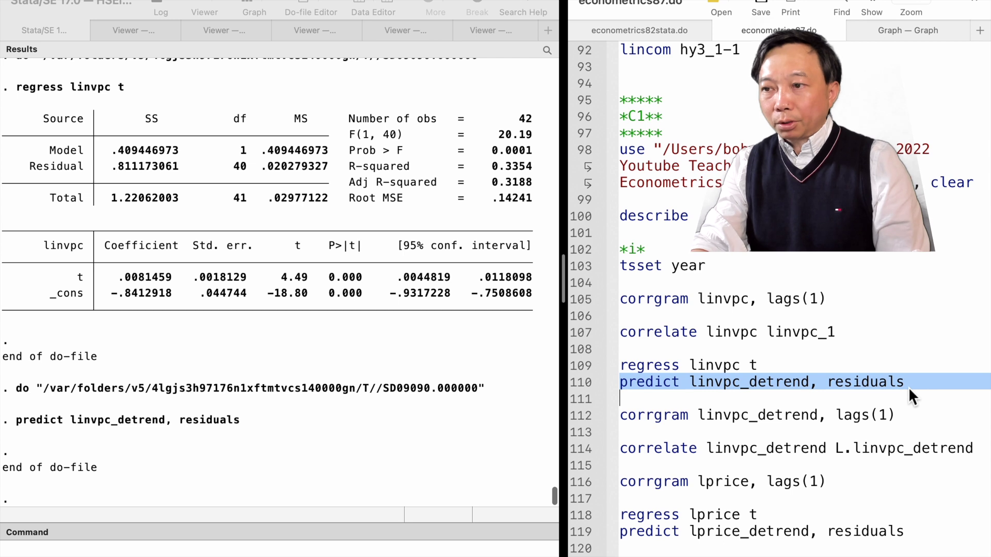
Check autocorrelation of linvpc_detrend (0.4758, lag correlation 0.4847) and of lprice (0.8959).
{"action": "left_click", "coordinate": [579, 419]}
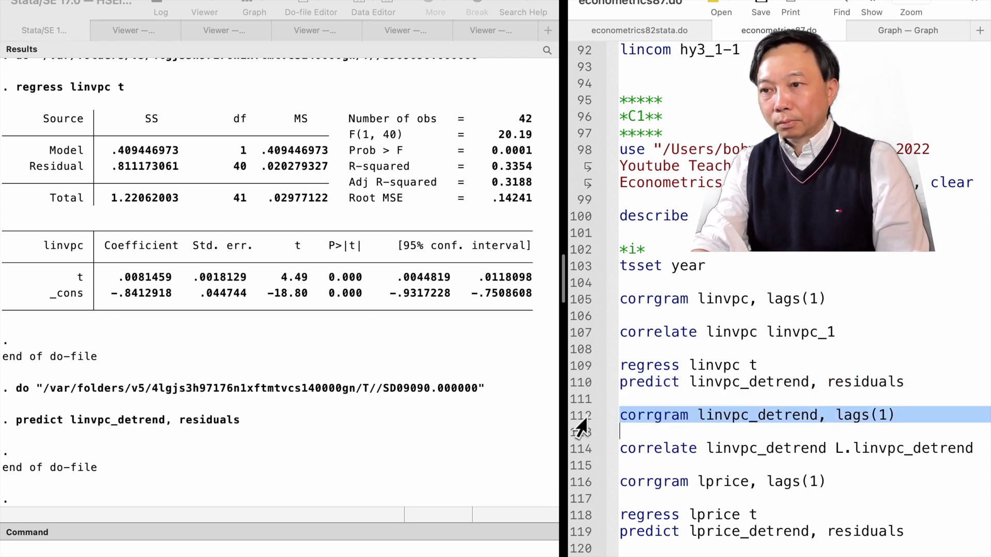
{"action": "key", "text": "super+shift+d"}
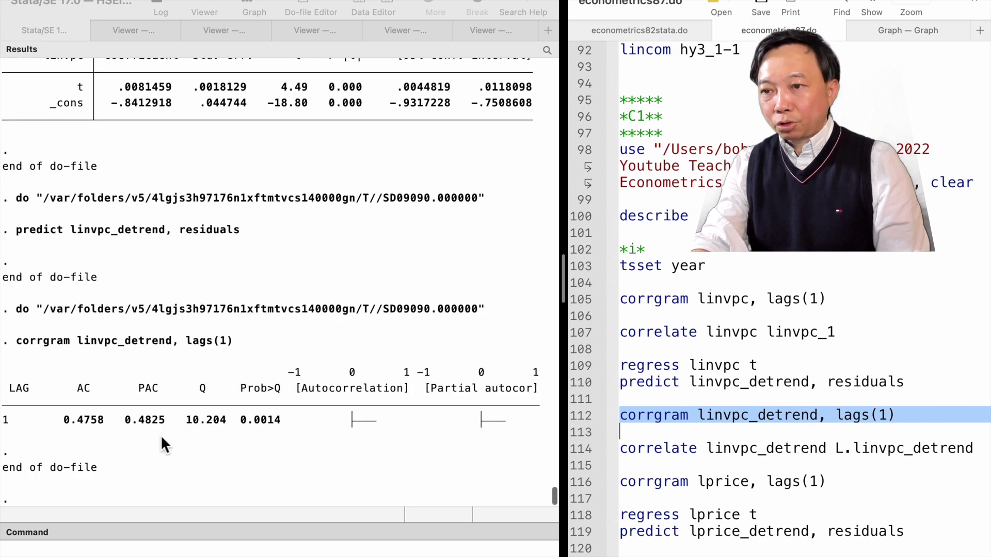
{"action": "left_click", "coordinate": [578, 452]}
{"action": "key", "text": "super+shift+d"}
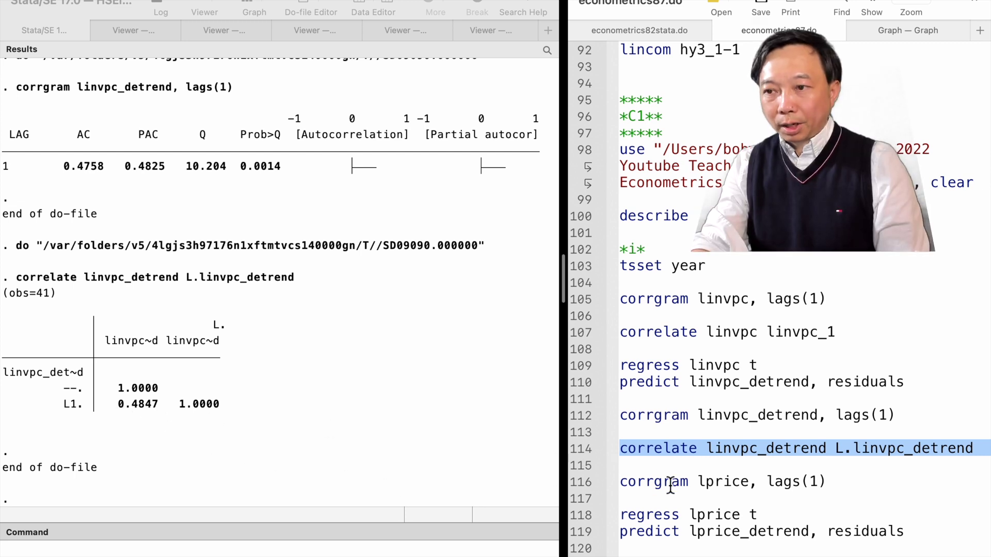
{"action": "left_click", "coordinate": [579, 482]}
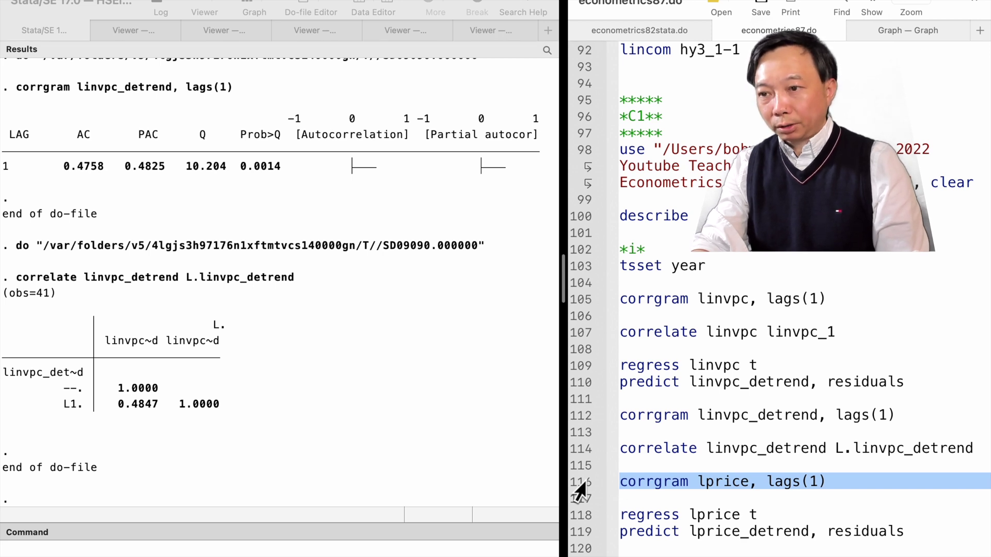
{"action": "key", "text": "super+shift+d"}
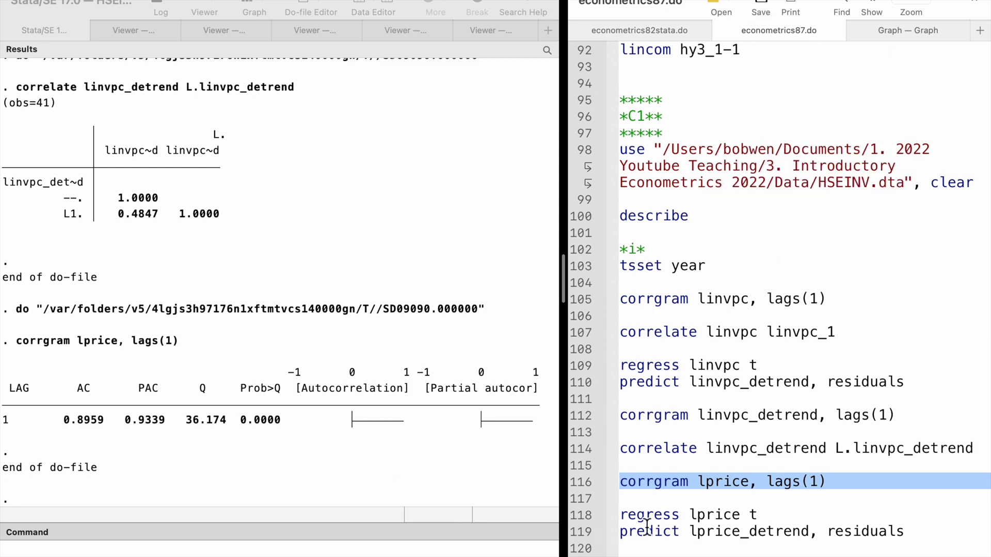
Regress lprice on t, save residuals as lprice_detrend, and get its lag-1 autocorrelation 0.8182.
{"action": "scroll", "coordinate": [603, 536], "scroll_direction": "down", "scroll_amount": 3}
{"action": "left_click", "coordinate": [578, 435]}
{"action": "key", "text": "super+shift+d"}
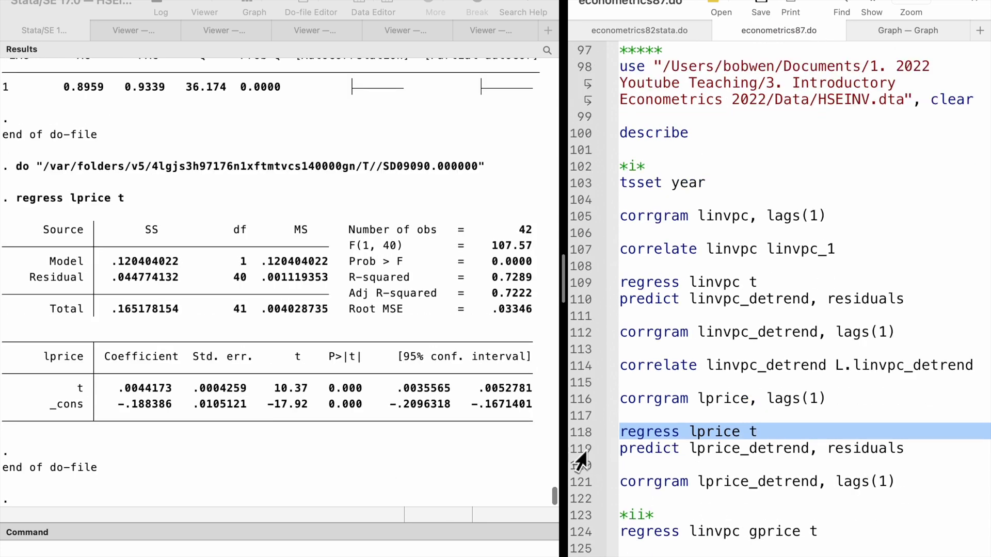
{"action": "left_click", "coordinate": [580, 452]}
{"action": "key", "text": "super+shift+d"}
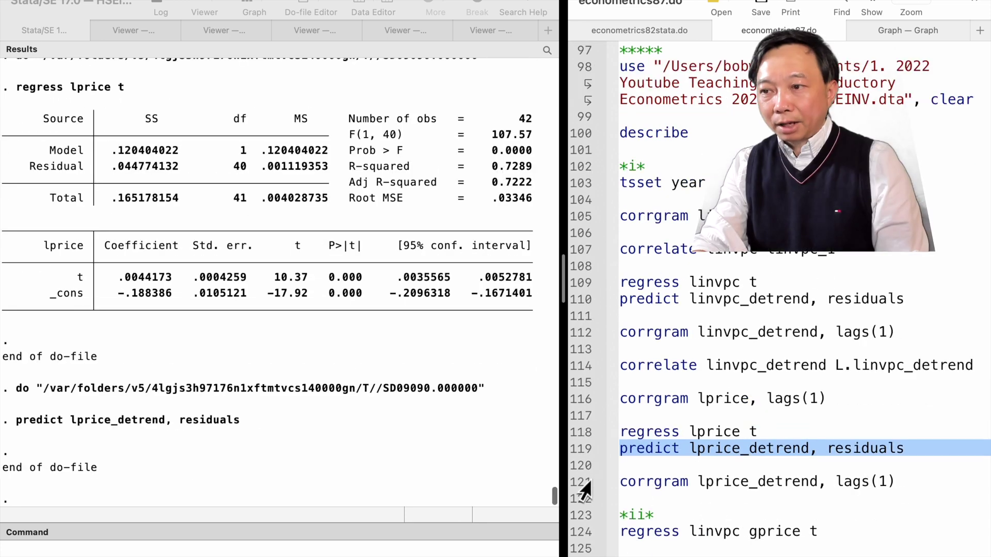
{"action": "left_click", "coordinate": [578, 484]}
{"action": "key", "text": "super+shift+d"}
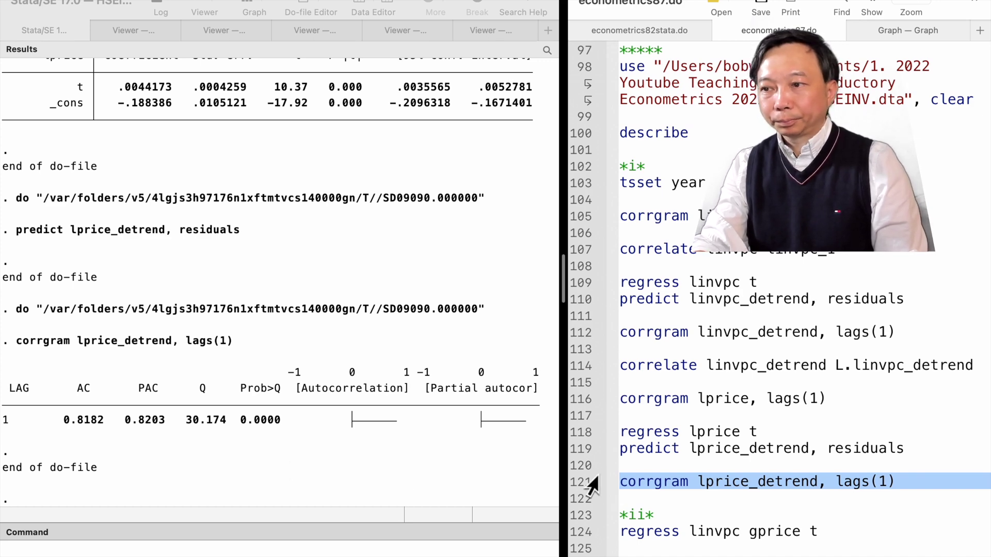
{"action": "scroll", "coordinate": [588, 480], "scroll_direction": "down", "scroll_amount": 3}
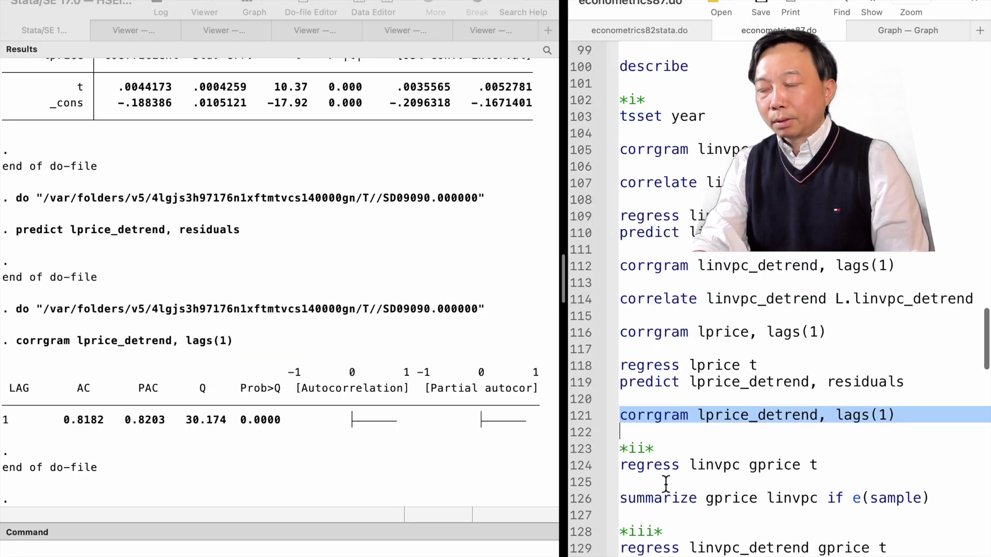
{"action": "scroll", "coordinate": [626, 482], "scroll_direction": "down", "scroll_amount": 3}
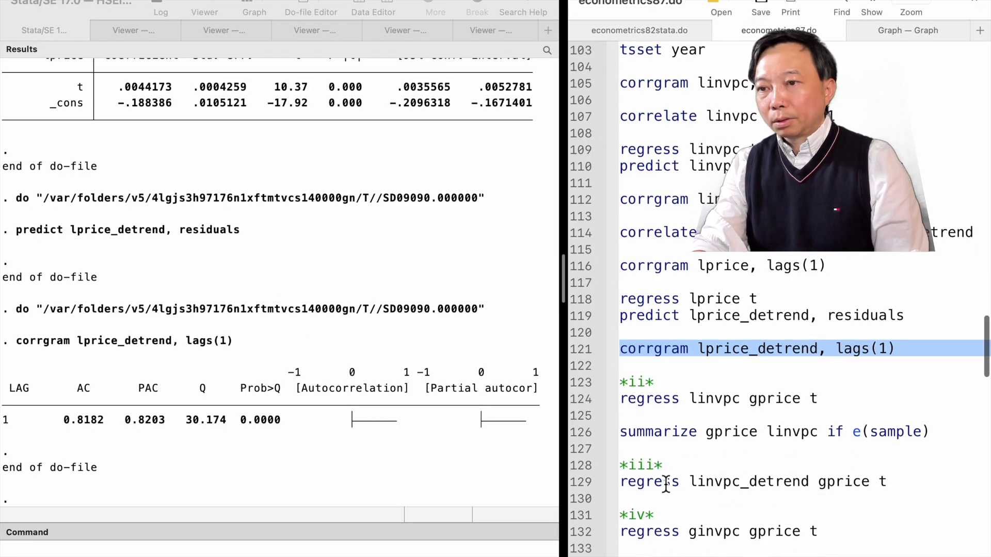
Regress linvpc on gprice and t, giving gprice coefficient 3.878646 and R-squared 0.5099.
{"action": "left_click", "coordinate": [578, 387]}
{"action": "left_click", "coordinate": [579, 400]}
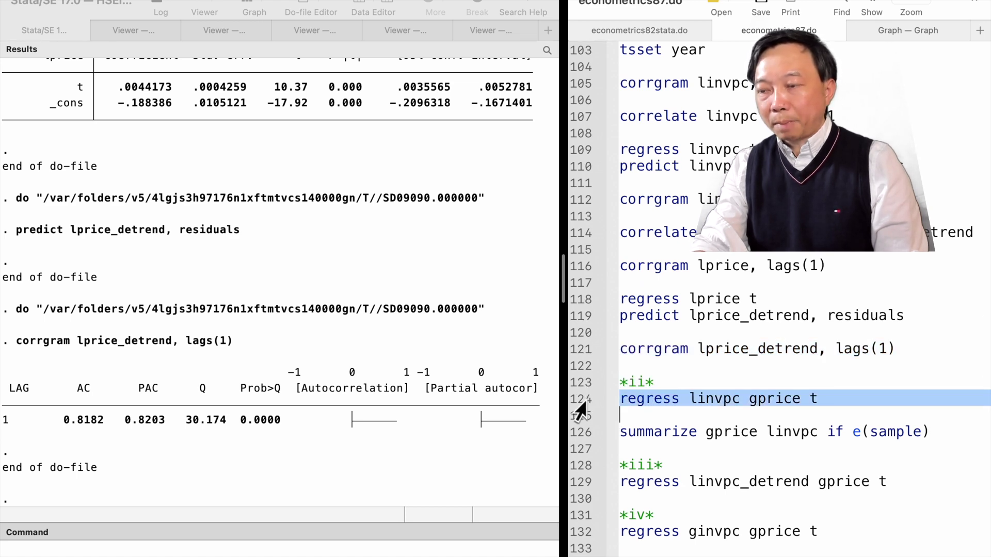
{"action": "key", "text": "super+shift+d"}
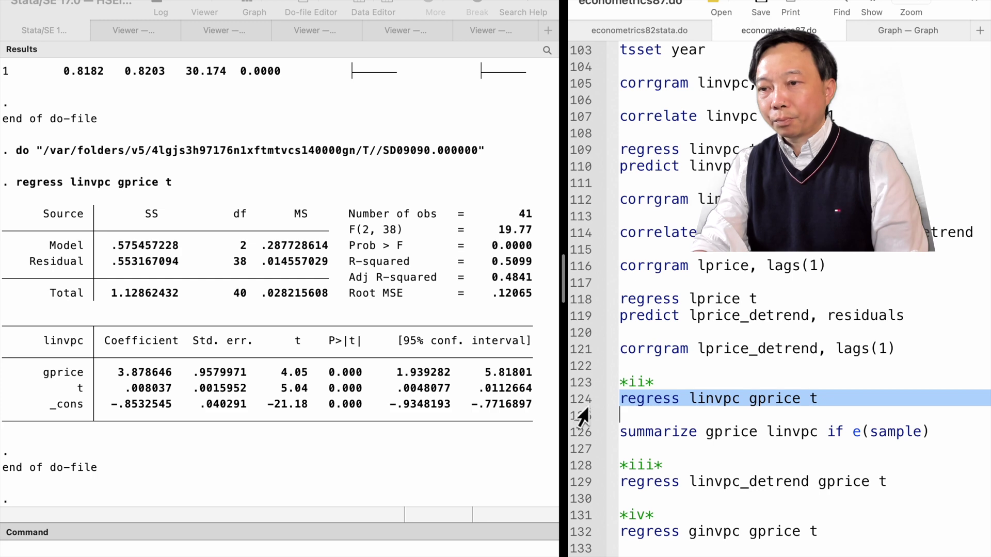
Summarize gprice and linvpc over the 41-observation estimation sample.
{"action": "left_click", "coordinate": [582, 436]}
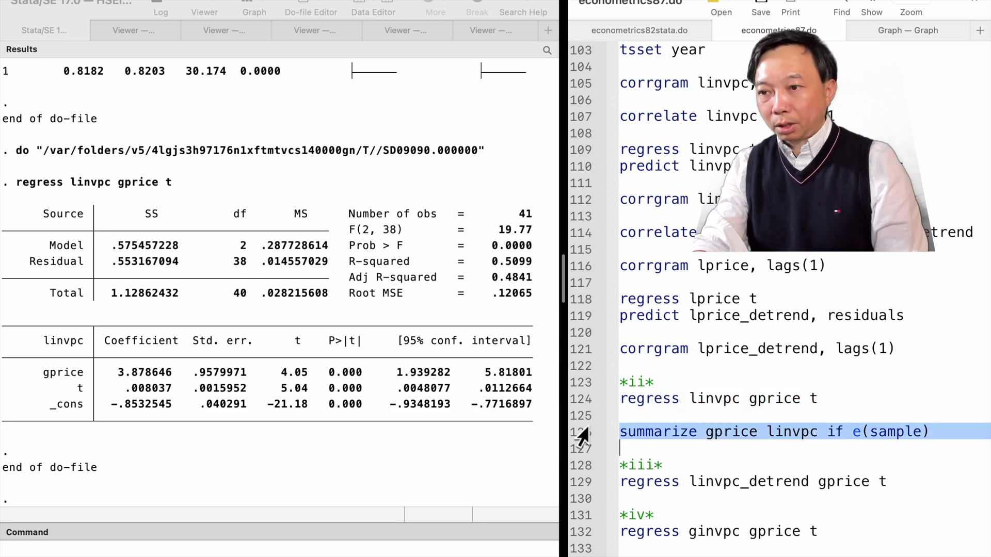
{"action": "key", "text": "super+shift+d"}
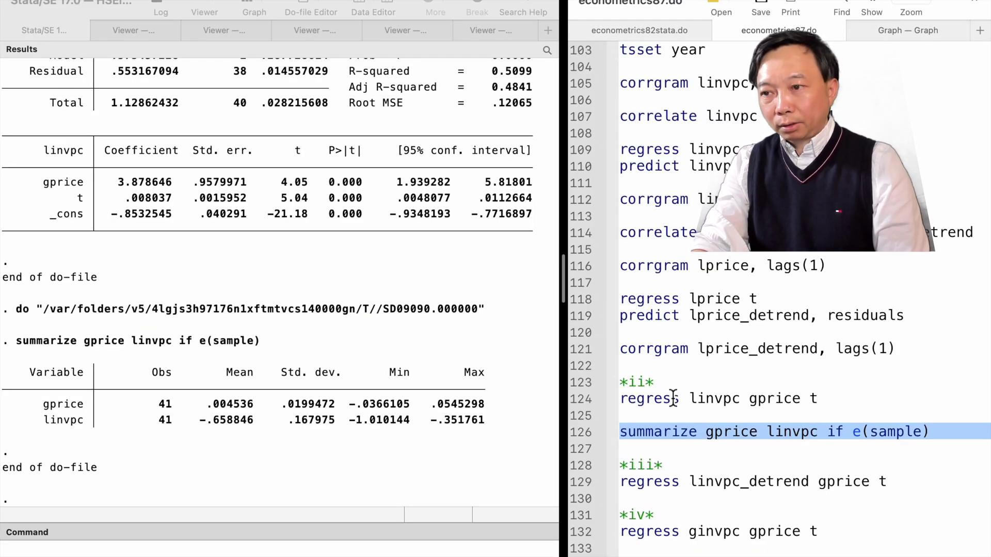
{"action": "left_click", "coordinate": [574, 466]}
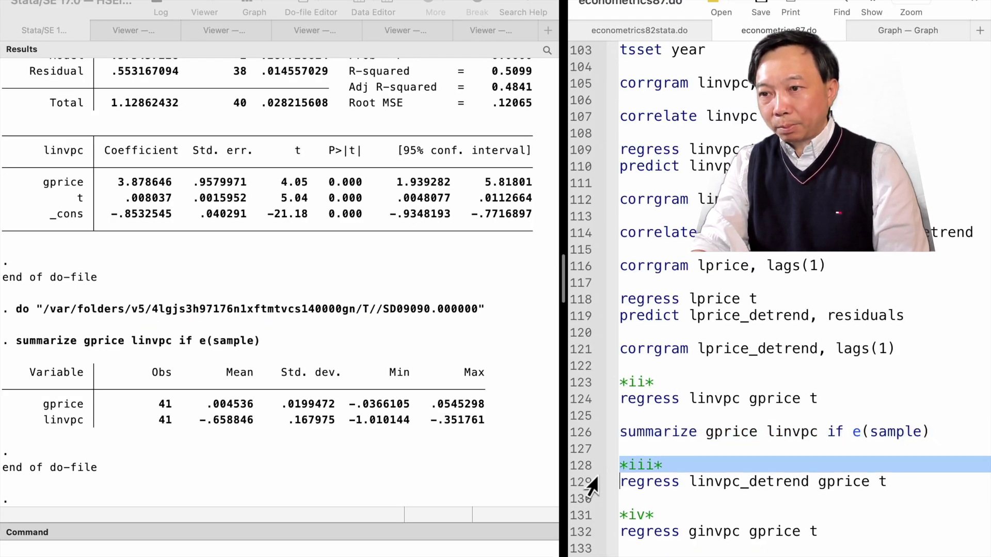
Regress linvpc_detrend on gprice and t, giving gprice 3.878646 and R-squared 0.3026.
{"action": "scroll", "coordinate": [581, 487], "scroll_direction": "down", "scroll_amount": 5}
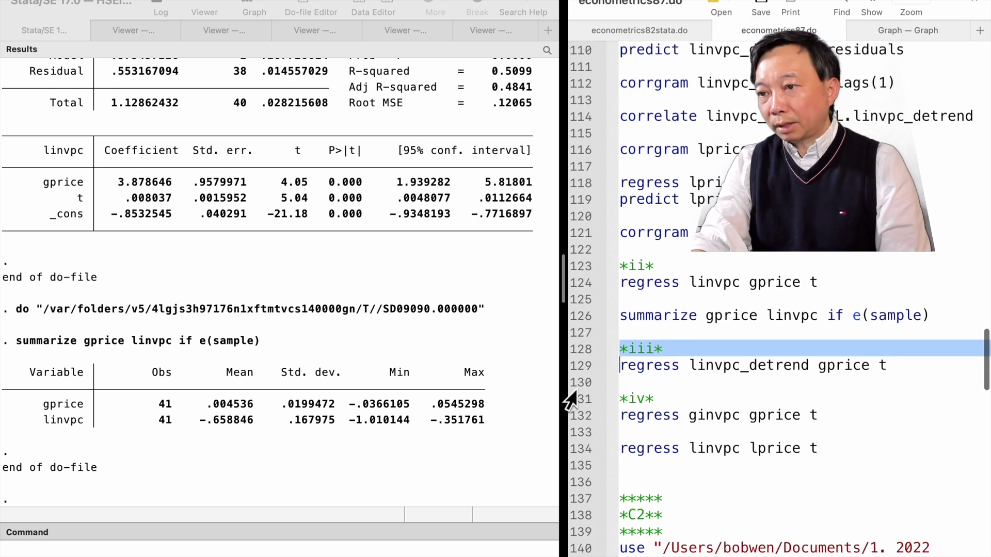
{"action": "left_click", "coordinate": [579, 365]}
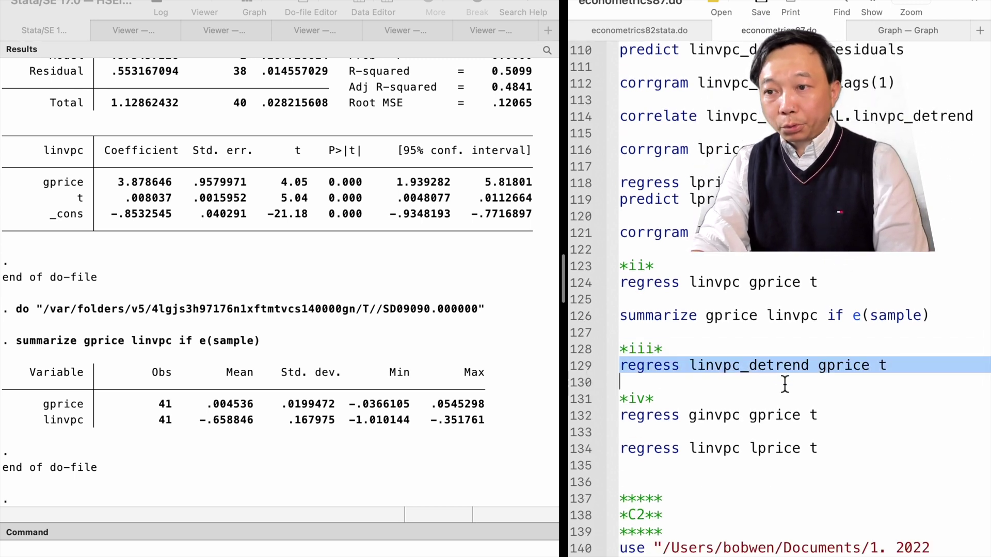
{"action": "key", "text": "super+shift+d"}
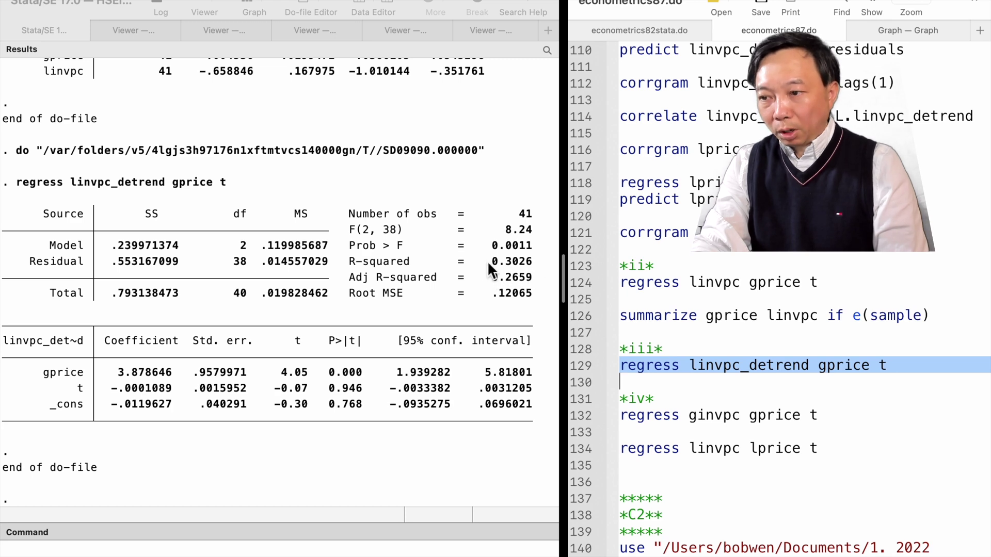
{"action": "scroll", "coordinate": [477, 257], "scroll_direction": "up", "scroll_amount": 3}
{"action": "scroll", "coordinate": [477, 257], "scroll_direction": "up", "scroll_amount": 15}
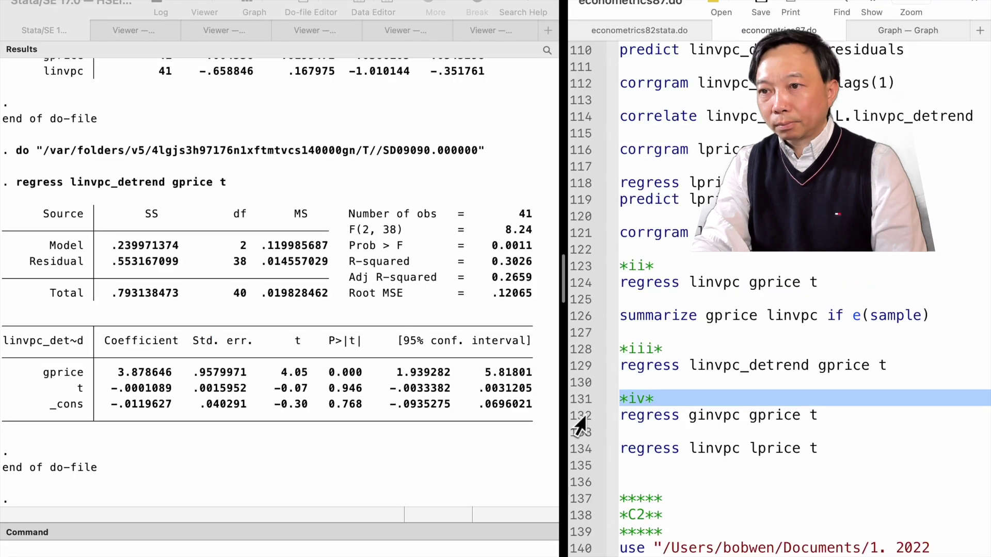
{"action": "left_click", "coordinate": [578, 416]}
Regress ginvpc on gprice and t (gprice 1.566526, p 0.177) and linvpc on lprice and t.
{"action": "key", "text": "super+shift+d"}
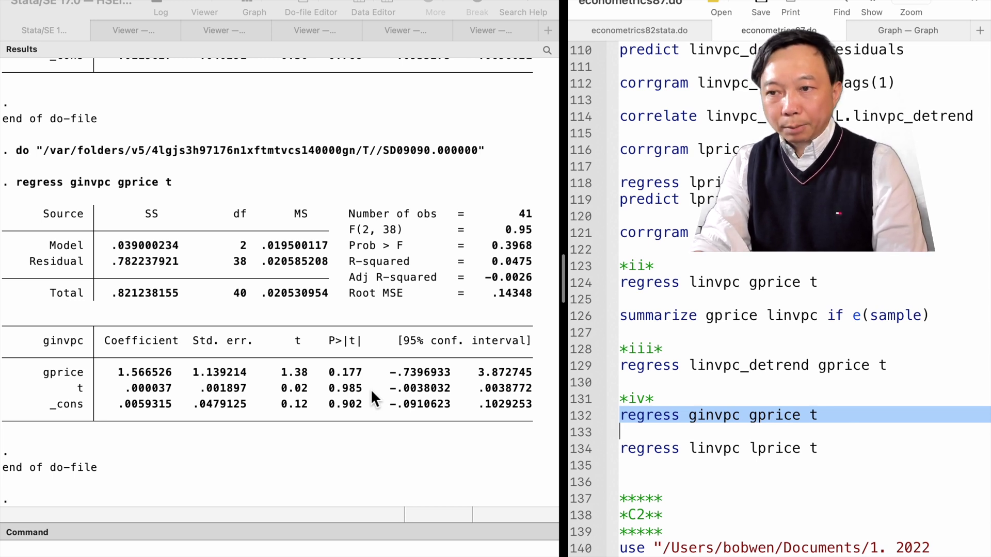
{"action": "left_click", "coordinate": [578, 452]}
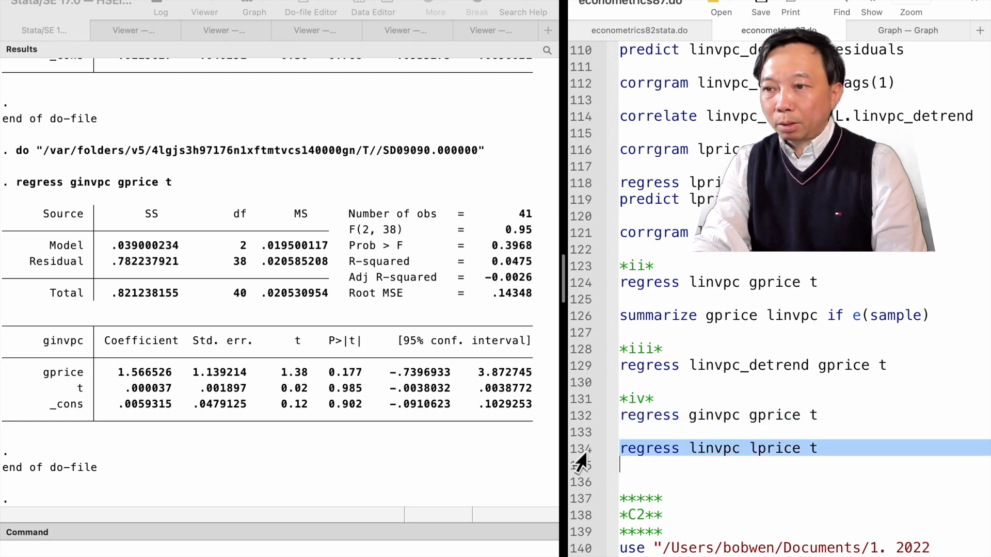
{"action": "key", "text": "super+shift+d"}
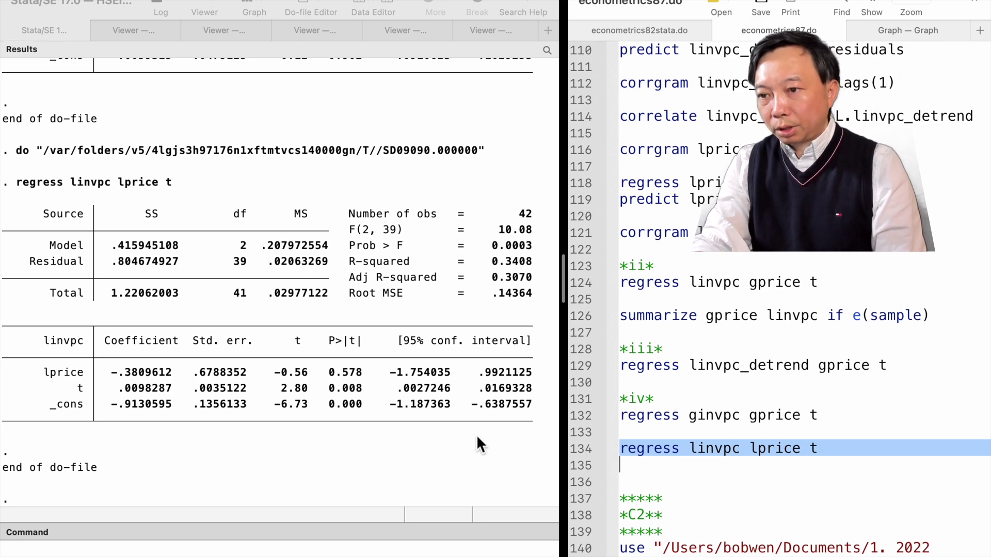
{"action": "left_click", "coordinate": [578, 415]}
{"action": "key", "text": "super+shift+d"}
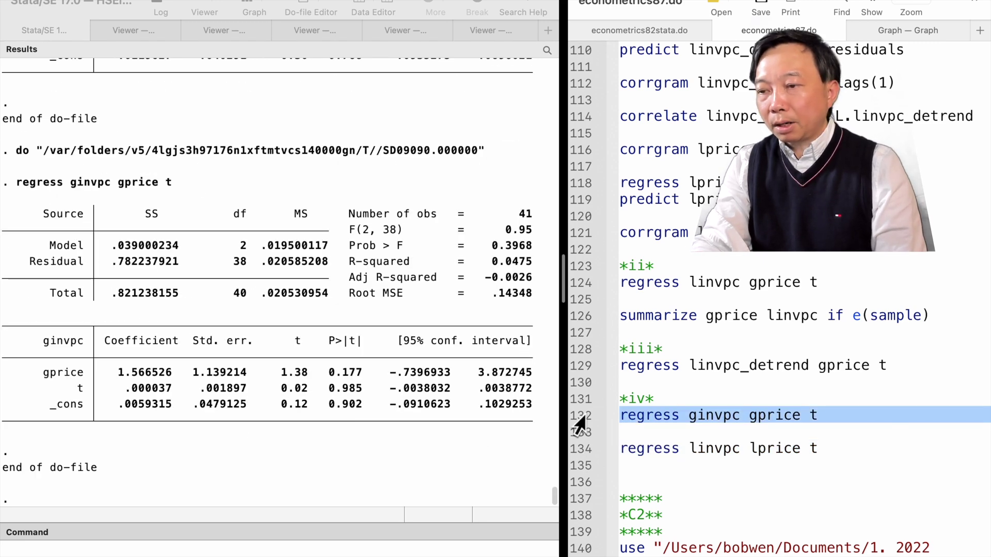